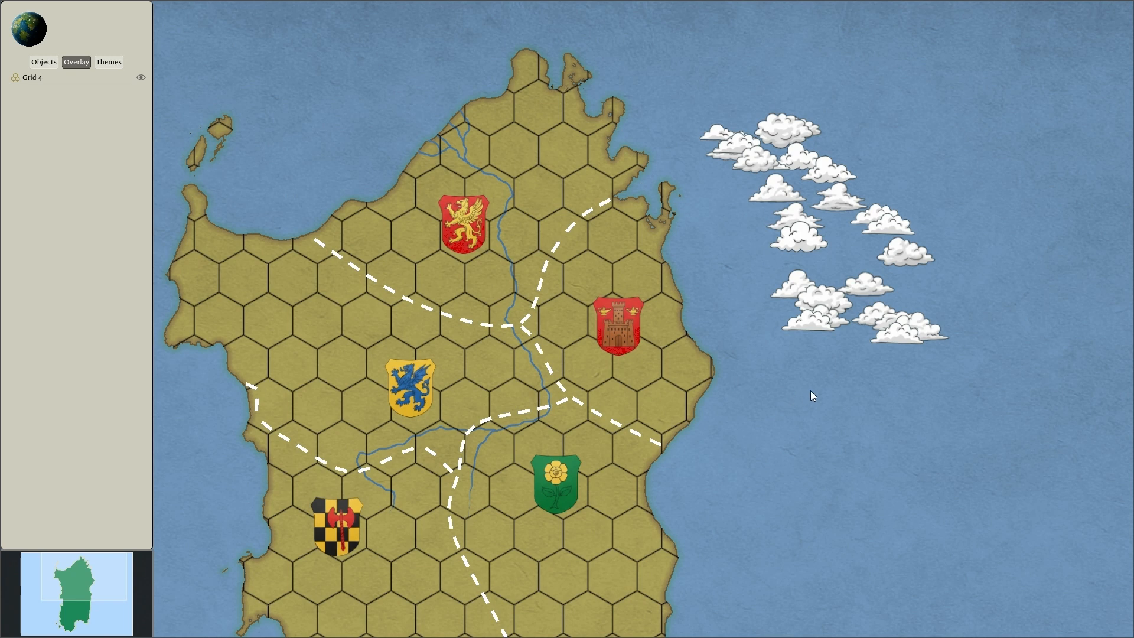
# Add a windrose to the sea east of the island, try several icons, and give it the orange compass with corner leaves.
pyautogui.rightClick(791, 388)
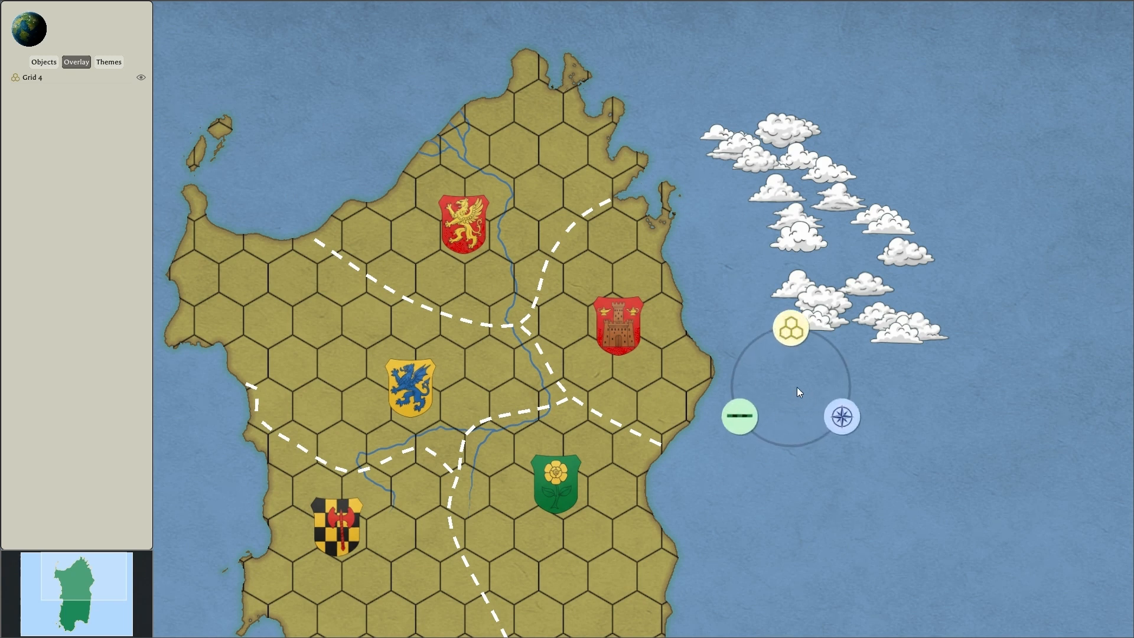
pyautogui.click(842, 417)
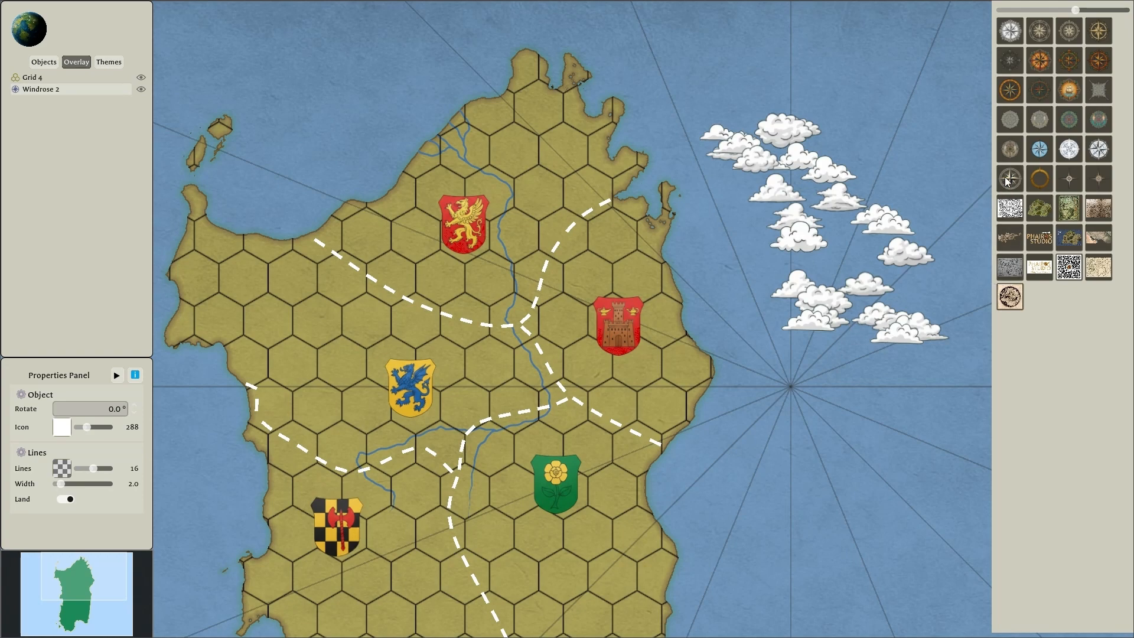
pyautogui.click(1014, 35)
pyautogui.click(1043, 32)
pyautogui.click(1066, 32)
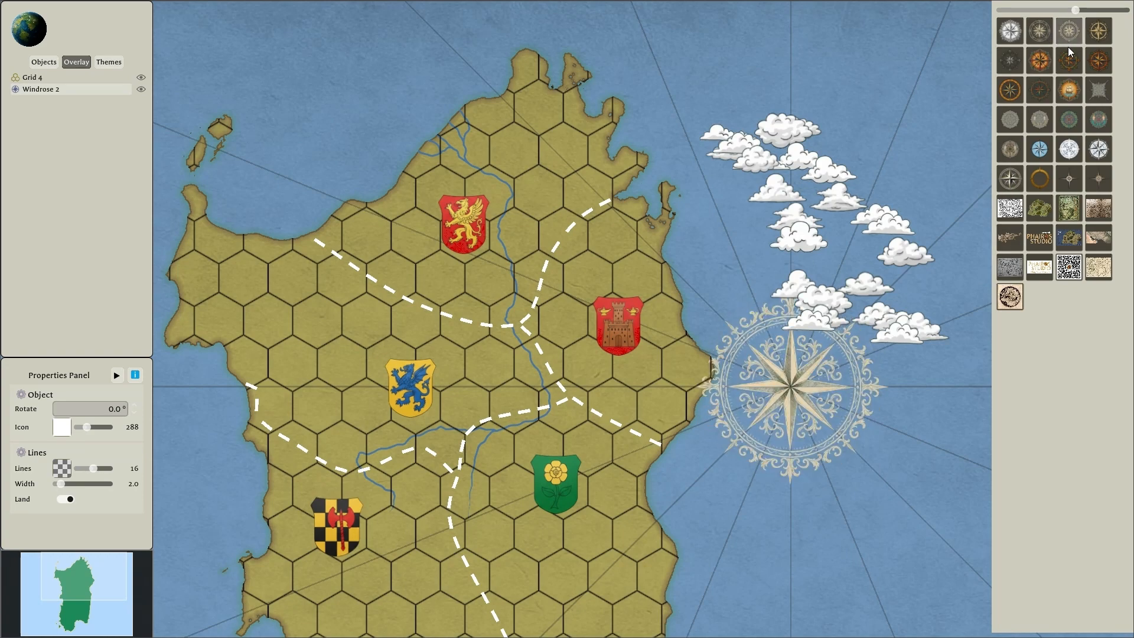
pyautogui.click(1066, 62)
pyautogui.click(1008, 91)
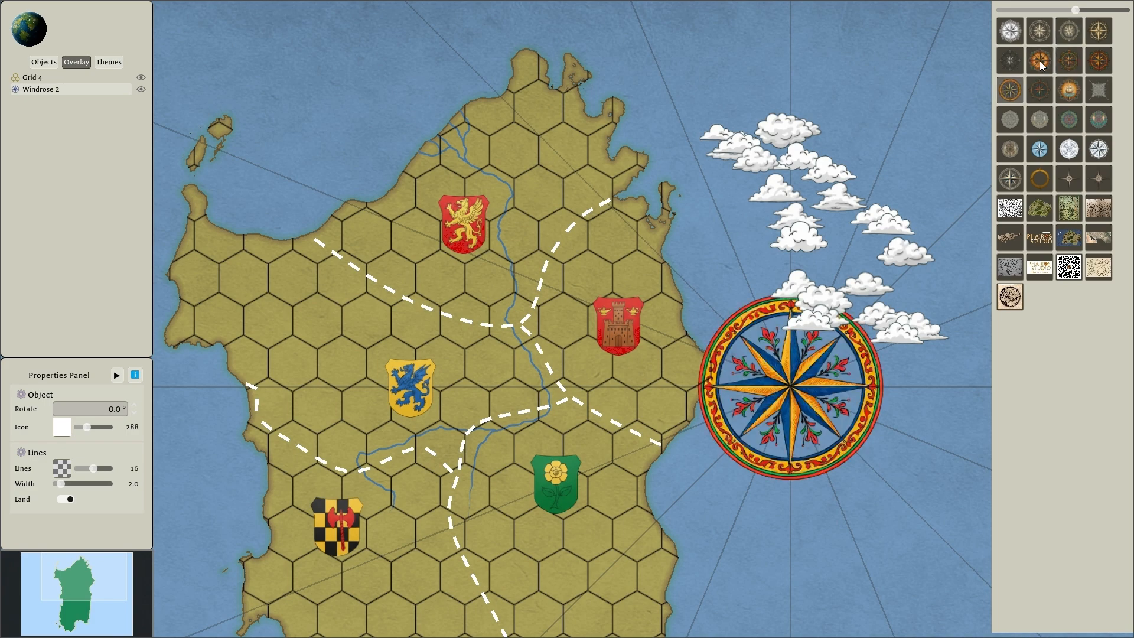
pyautogui.click(1041, 64)
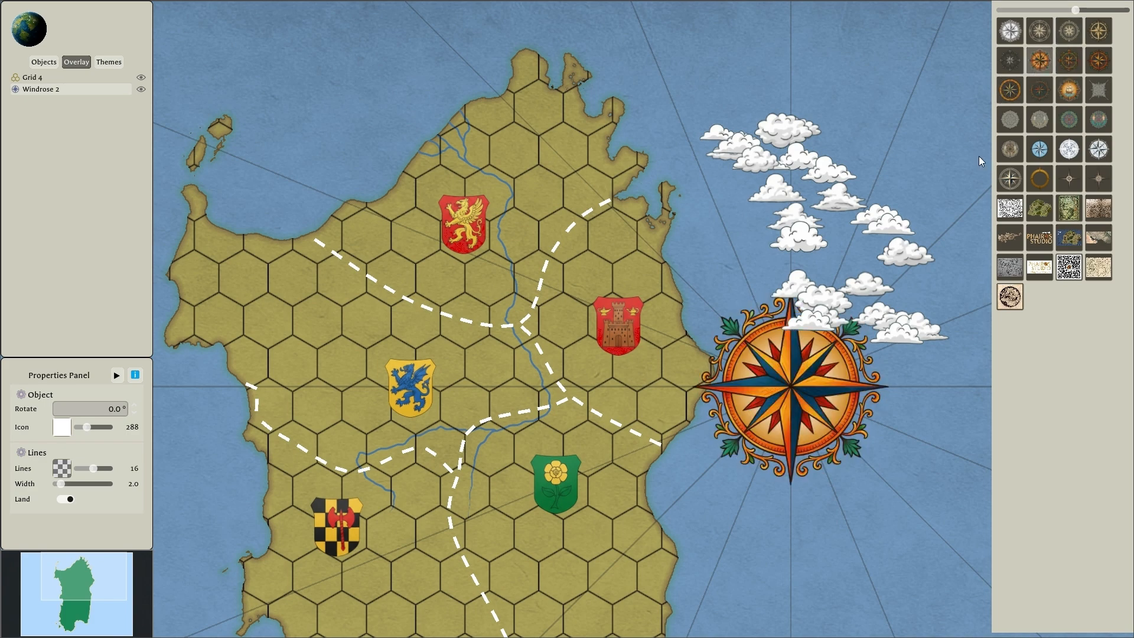
pyautogui.click(892, 395)
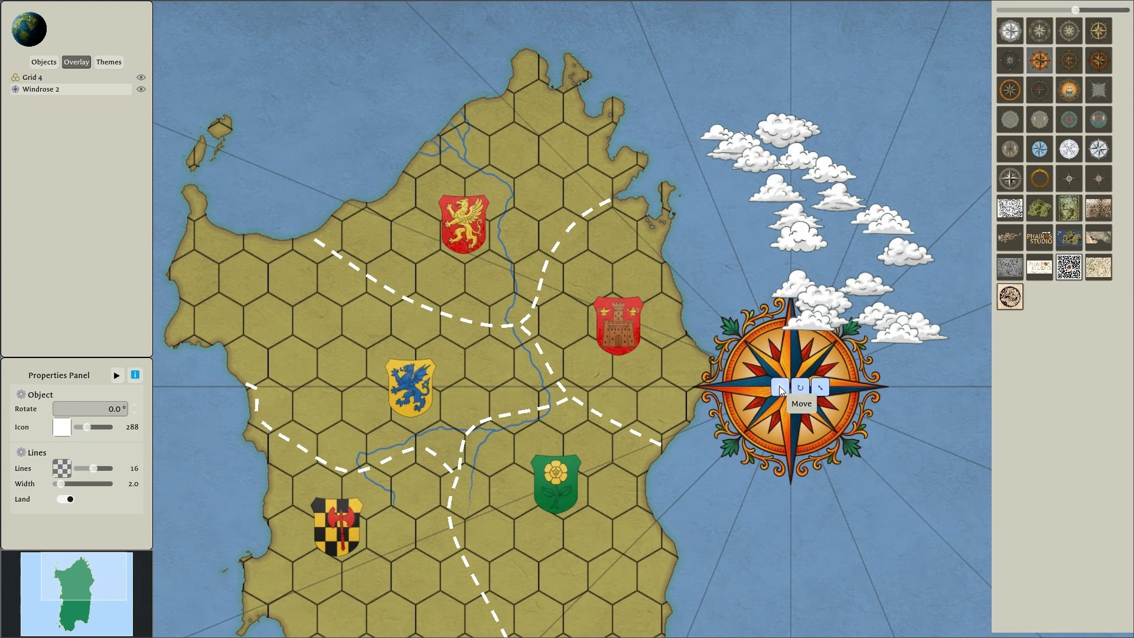
# Move the windrose southeast below the clouds at icon size 265 and reset its rotation to 0.0°.
pyautogui.moveTo(781, 387); pyautogui.dragTo(934, 498)
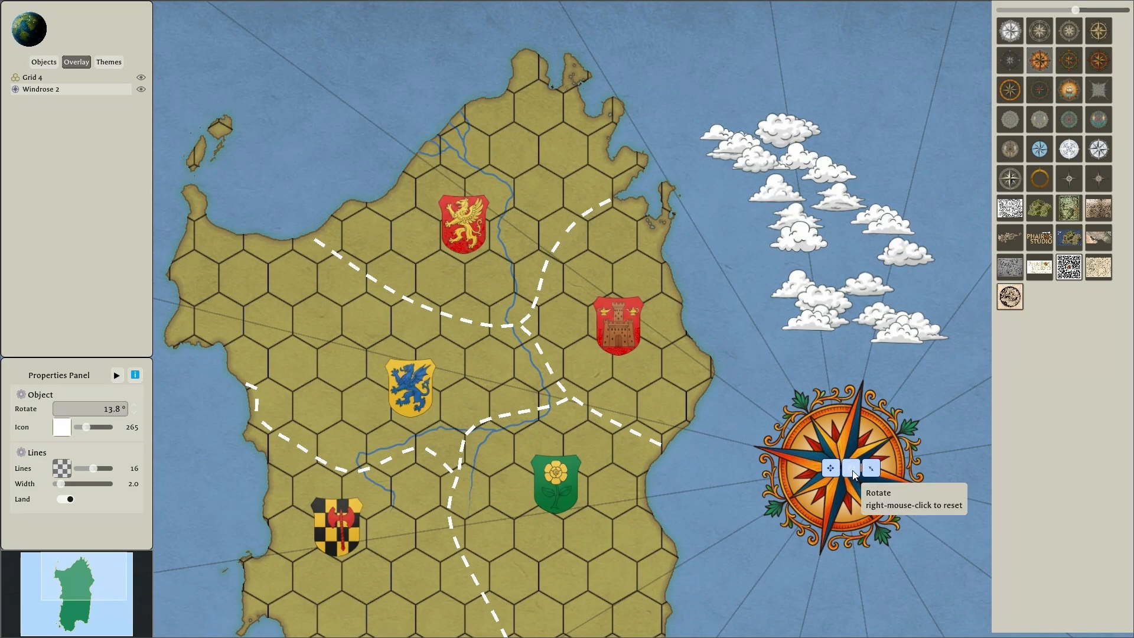
pyautogui.rightClick(853, 475)
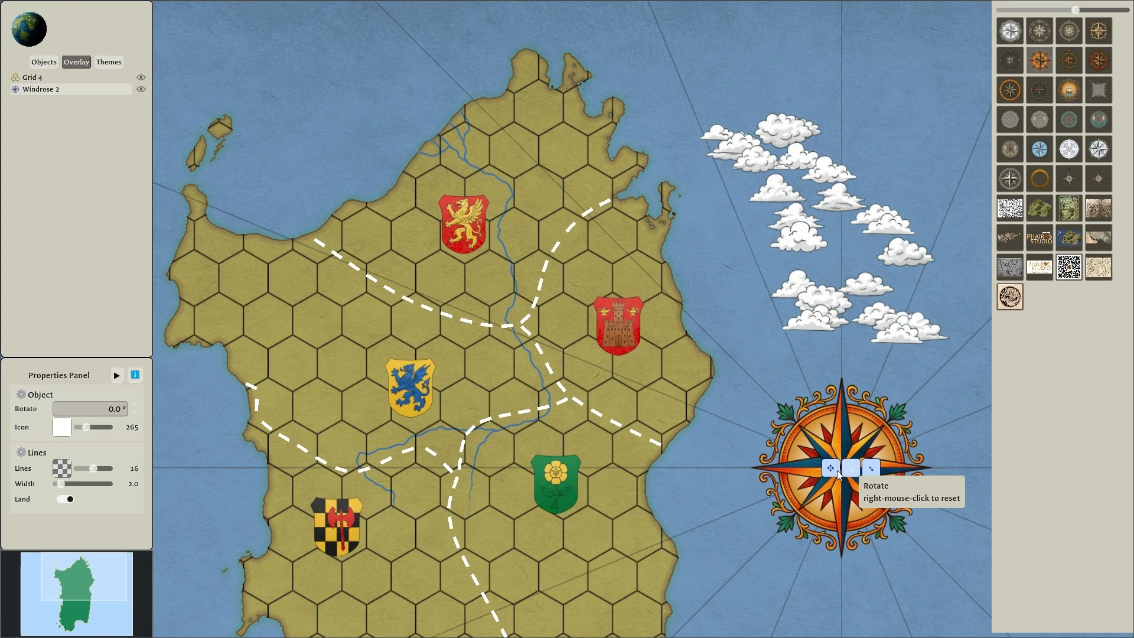
pyautogui.moveTo(838, 470); pyautogui.dragTo(834, 463)
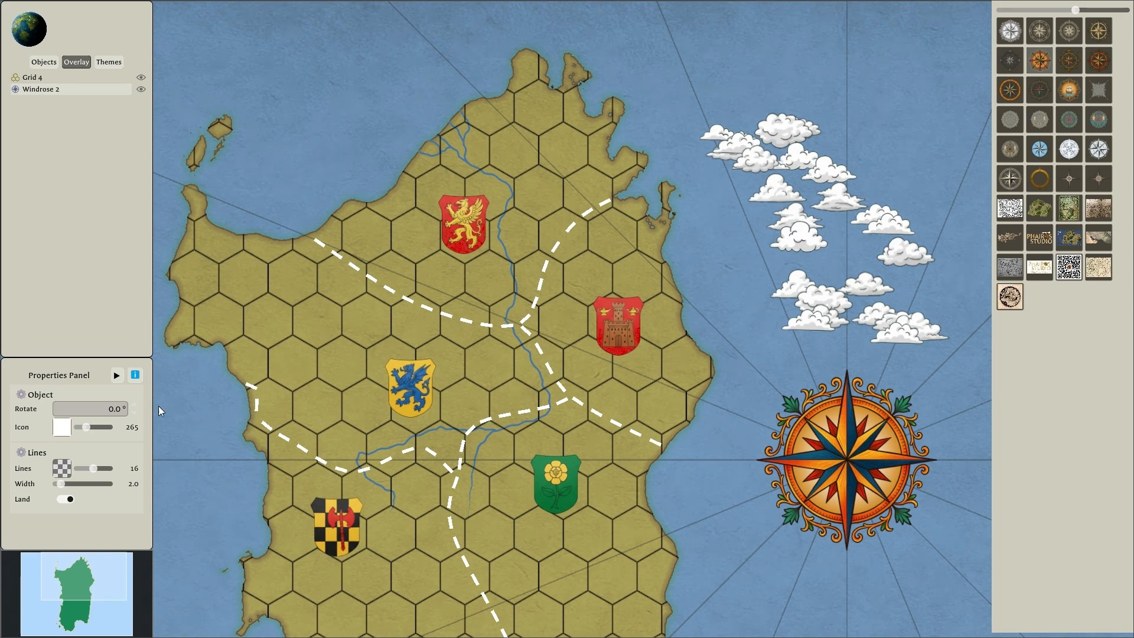
# Tint the windrose icon red with the colour e11a1a.
pyautogui.click(71, 412)
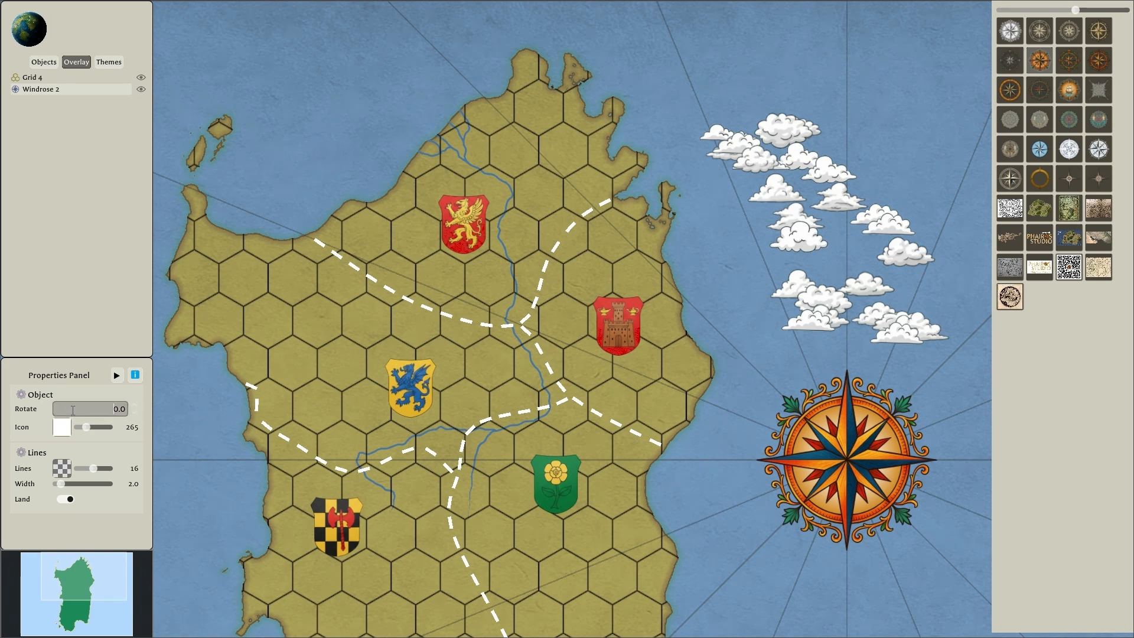
pyautogui.click(62, 427)
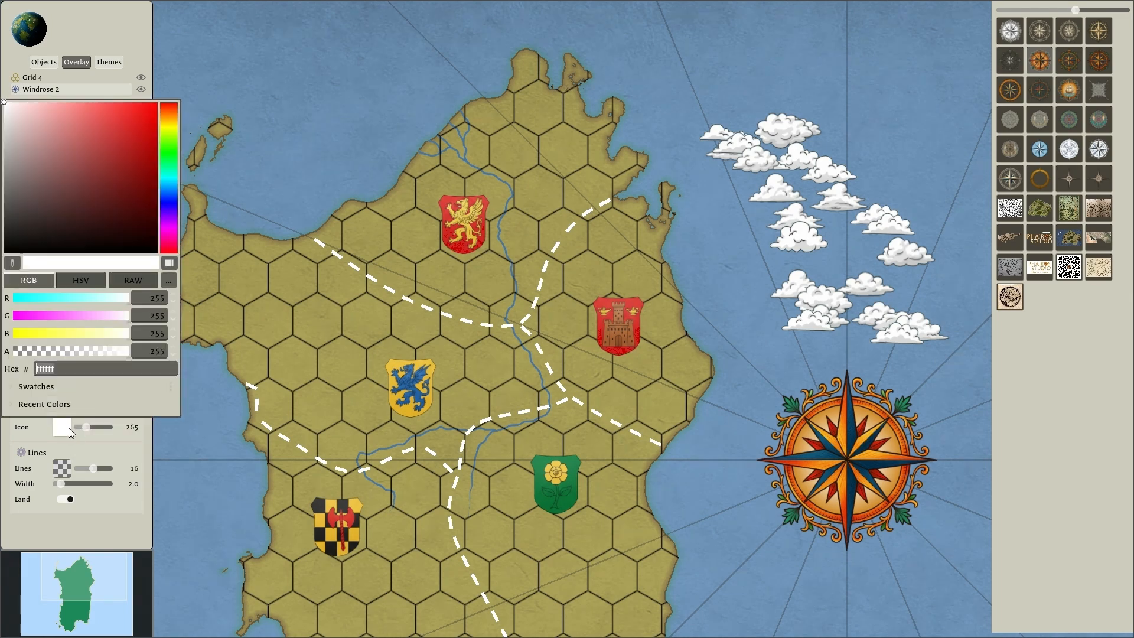
pyautogui.moveTo(94, 225)
pyautogui.mouseDown()
pyautogui.moveTo(144, 104)
pyautogui.moveTo(125, 137)
pyautogui.moveTo(140, 120)
pyautogui.mouseUp()
pyautogui.click(62, 468)
# Colour the windrose lines red with an alpha of 158 (ff29299e).
pyautogui.click(61, 469)
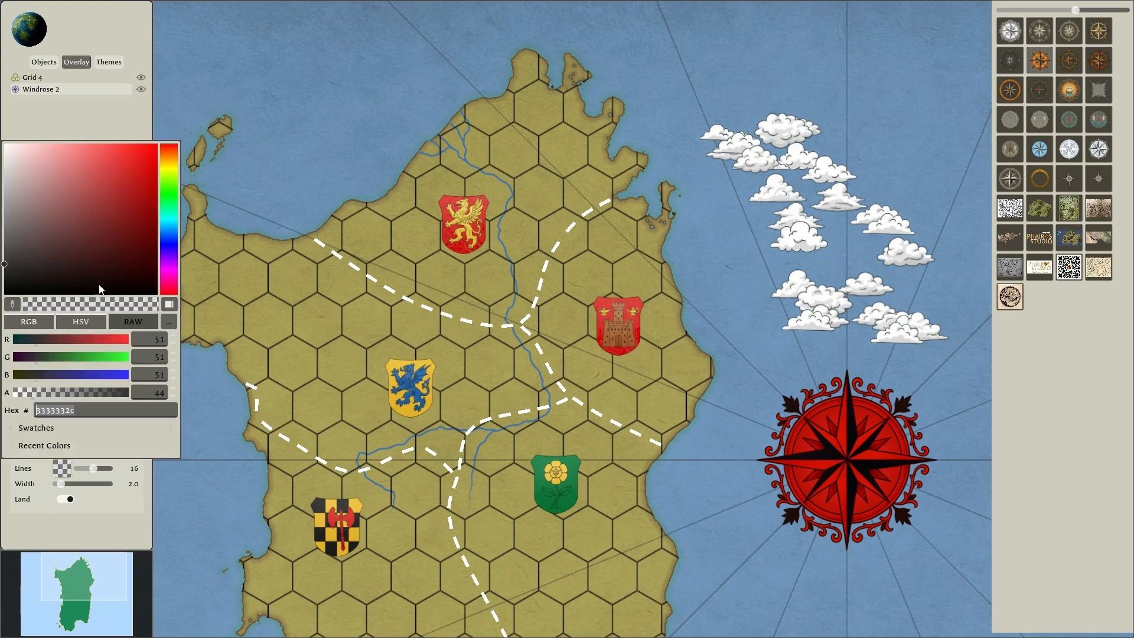
pyautogui.moveTo(81, 251); pyautogui.dragTo(133, 135)
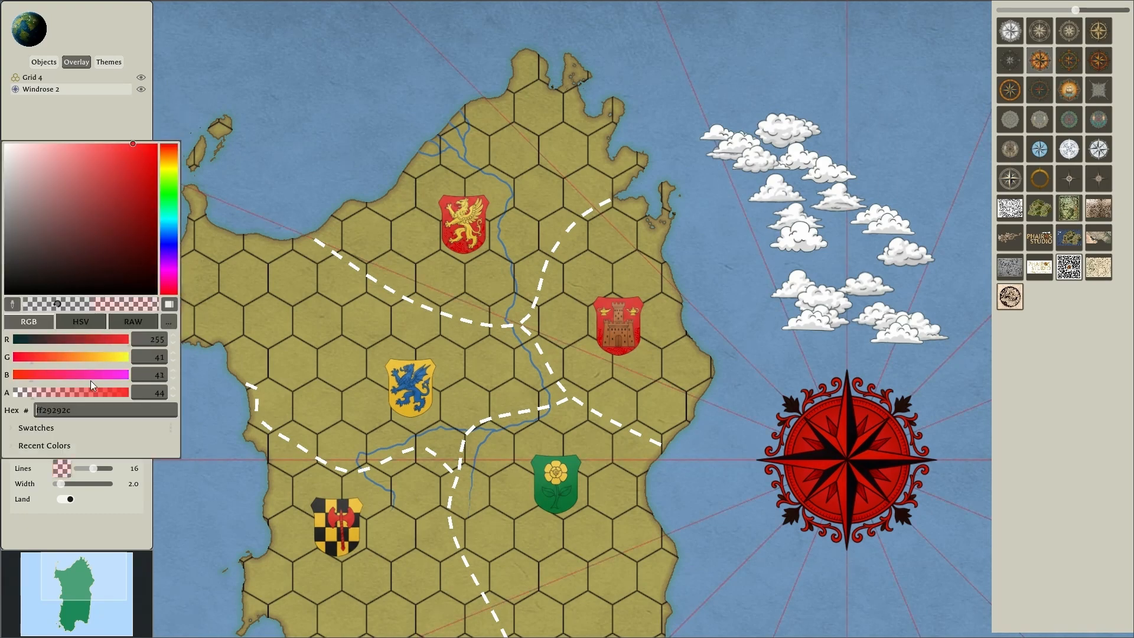
pyautogui.moveTo(90, 384)
pyautogui.mouseDown()
pyautogui.moveTo(56, 389)
pyautogui.moveTo(84, 389)
pyautogui.mouseUp()
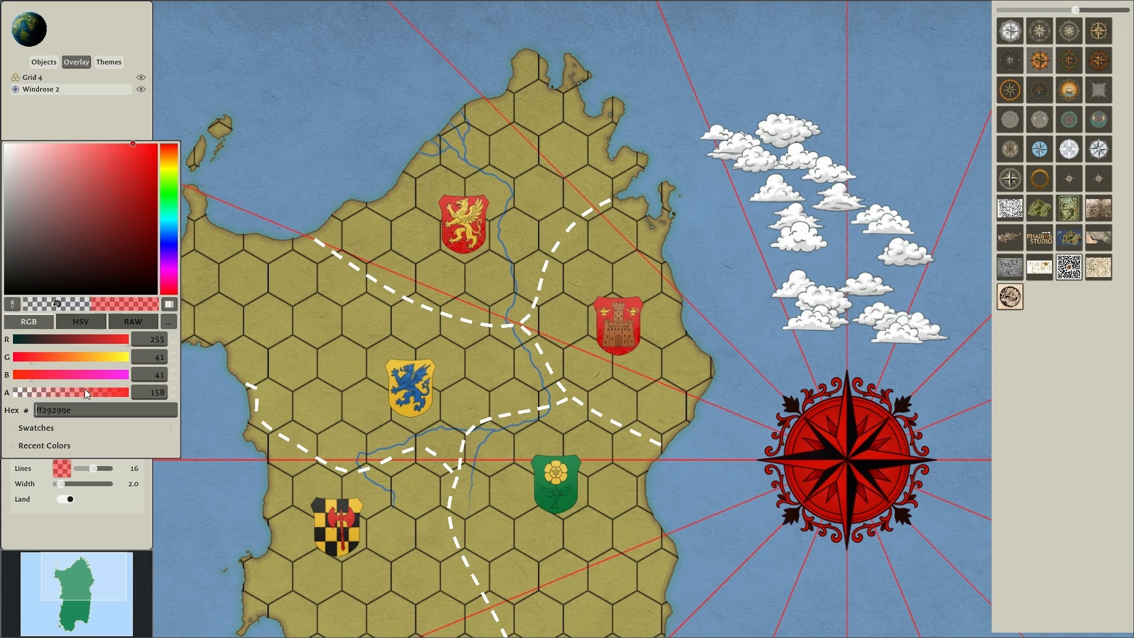
pyautogui.click(73, 514)
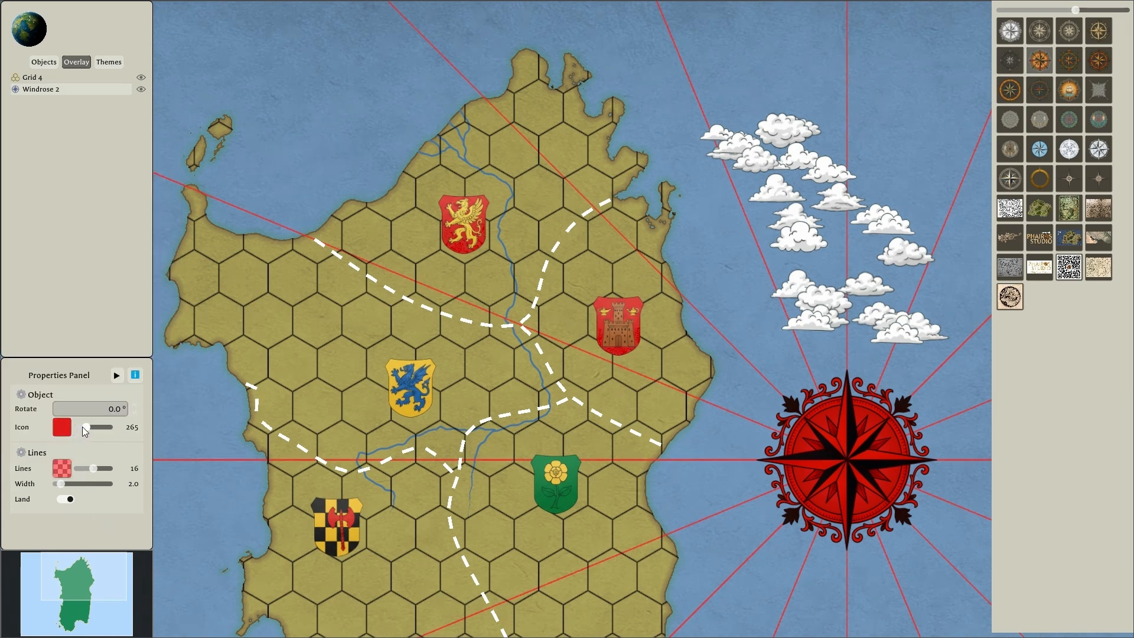
# Set the windrose's icon size to 261 and line width to 2.5, and turn off its lines over land.
pyautogui.moveTo(86, 427); pyautogui.dragTo(86, 430)
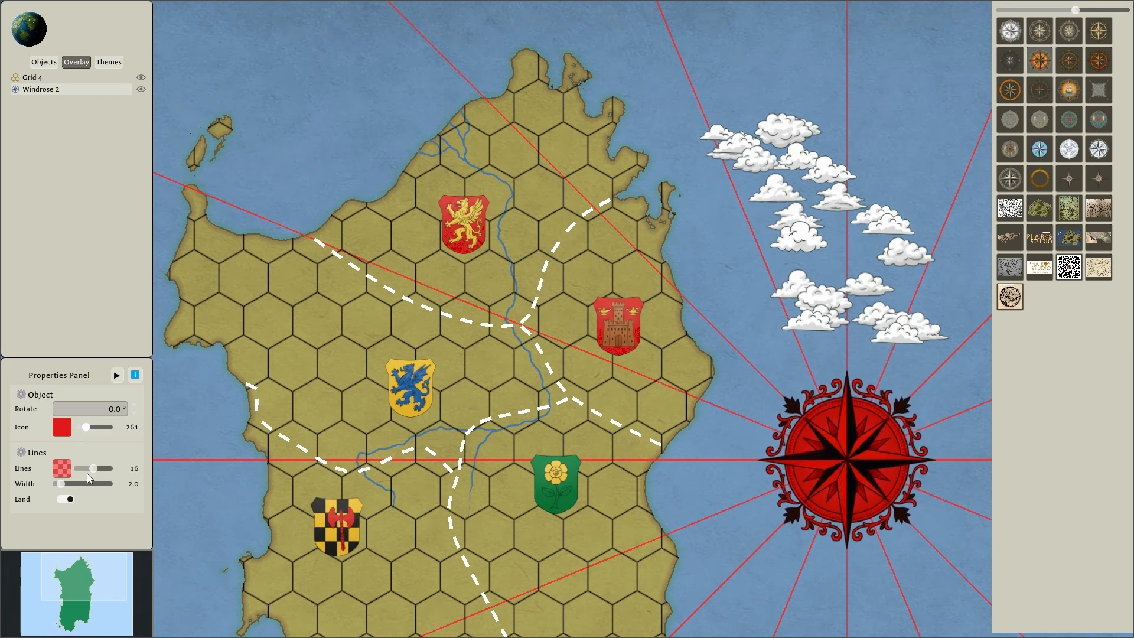
pyautogui.moveTo(91, 469); pyautogui.dragTo(72, 483)
pyautogui.scroll(-4, 94, 470)
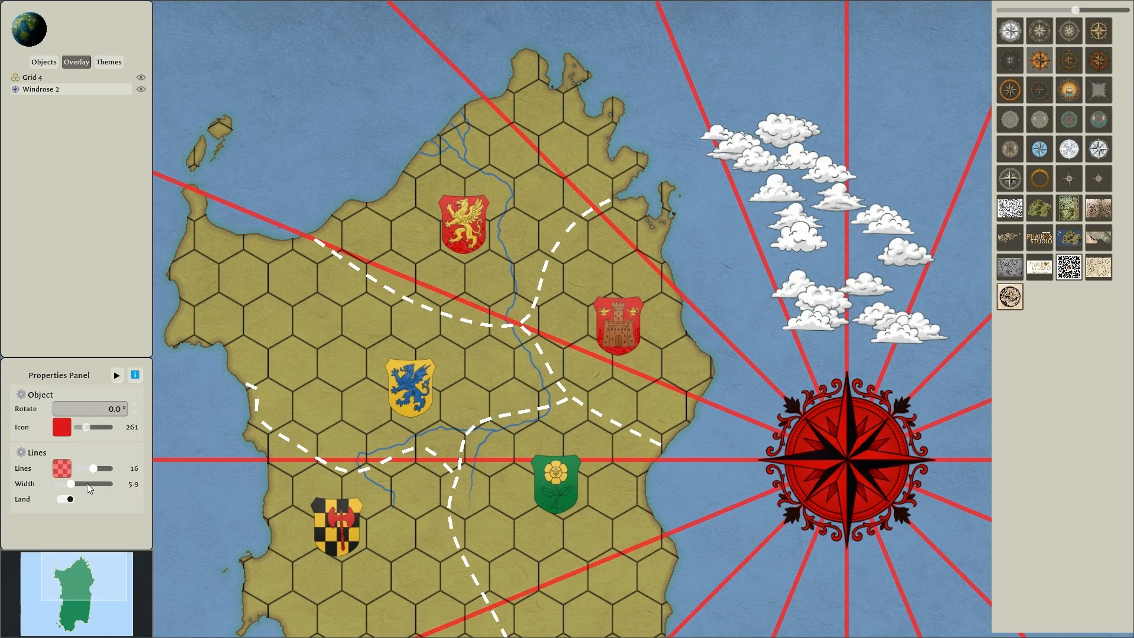
pyautogui.moveTo(69, 484); pyautogui.dragTo(62, 483)
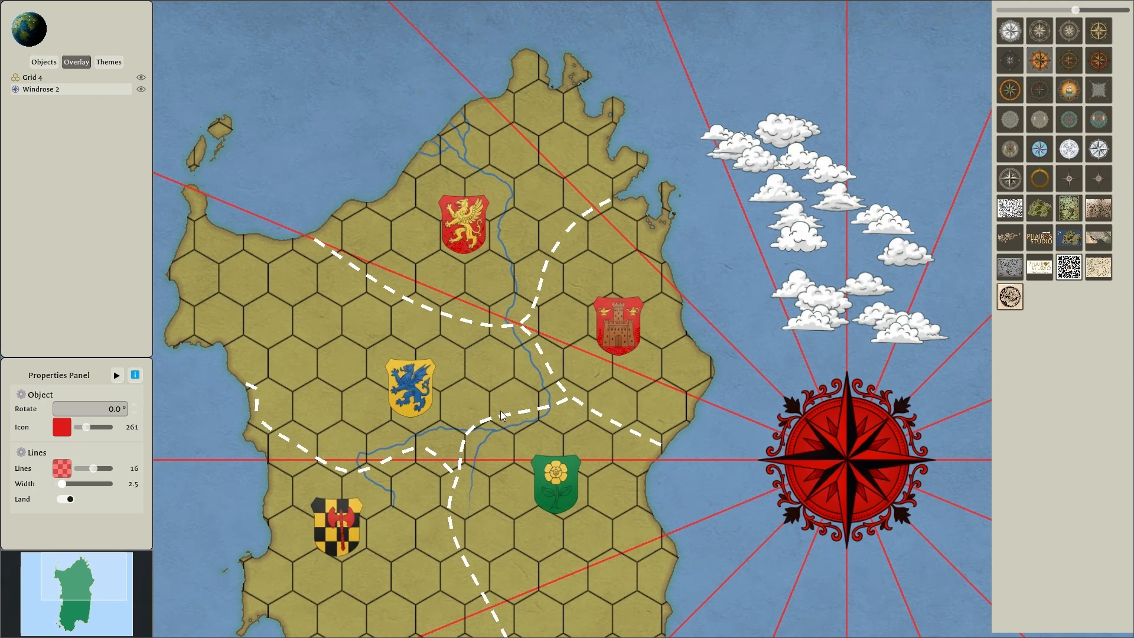
pyautogui.click(66, 499)
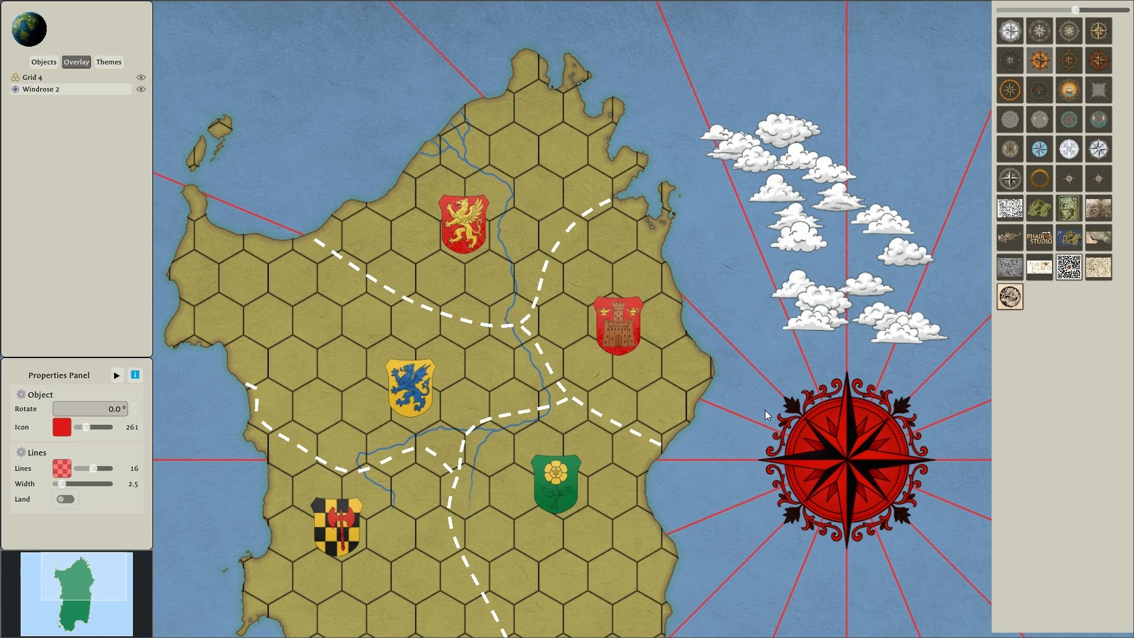
# Set the windrose icon's colour back to white (ffffff) and make its lines semi-transparent black.
pyautogui.click(69, 429)
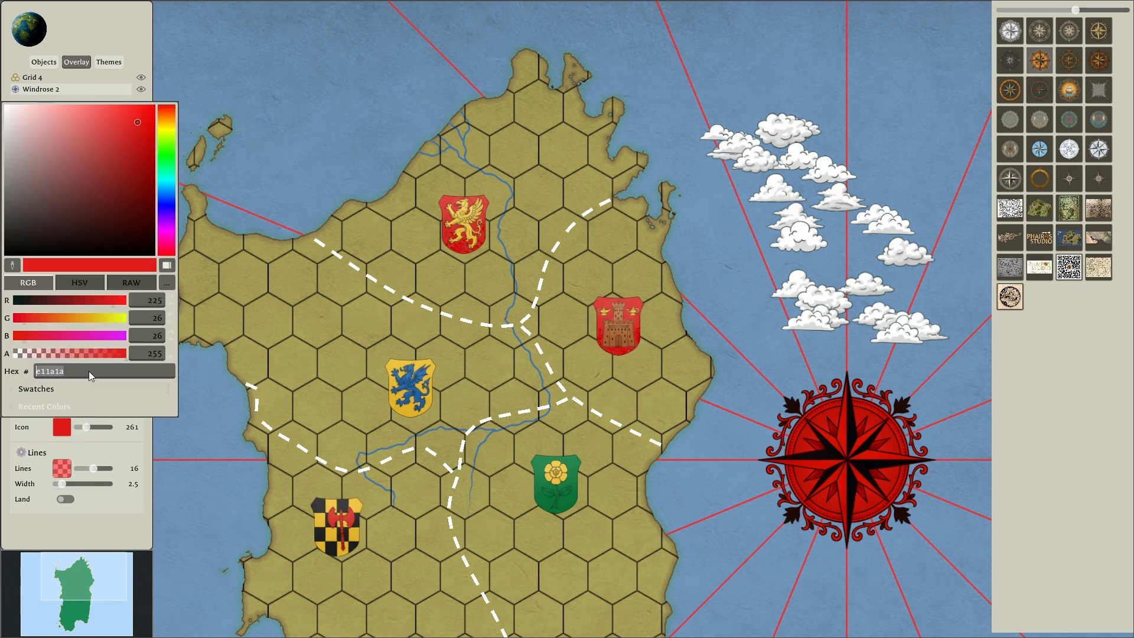
pyautogui.moveTo(66, 140); pyautogui.dragTo(3, 106)
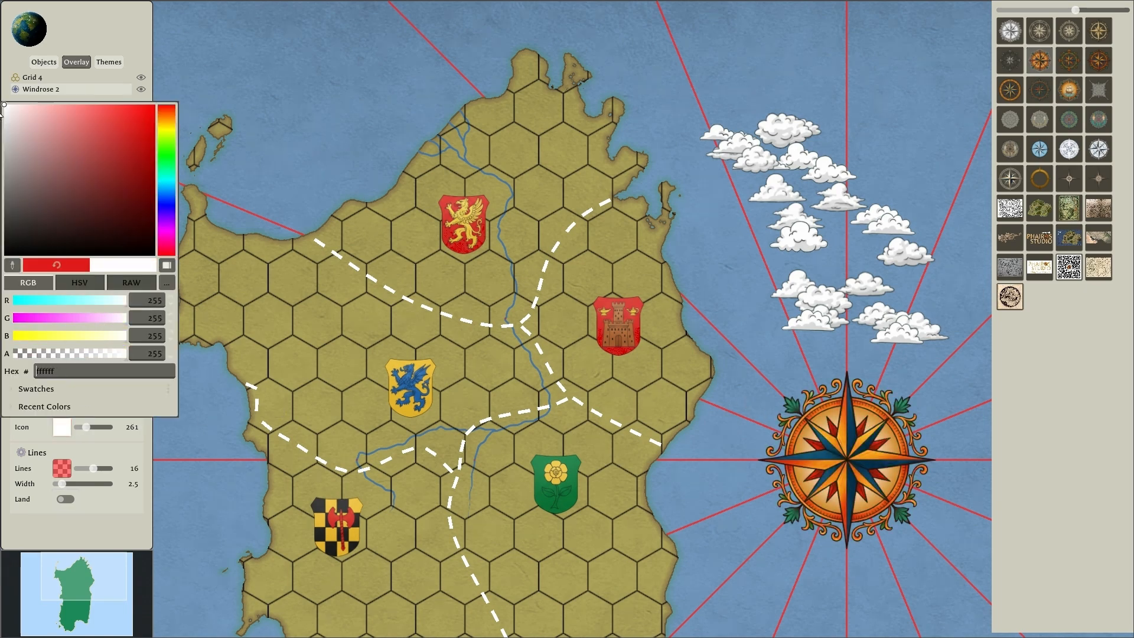
pyautogui.click(131, 533)
pyautogui.click(62, 471)
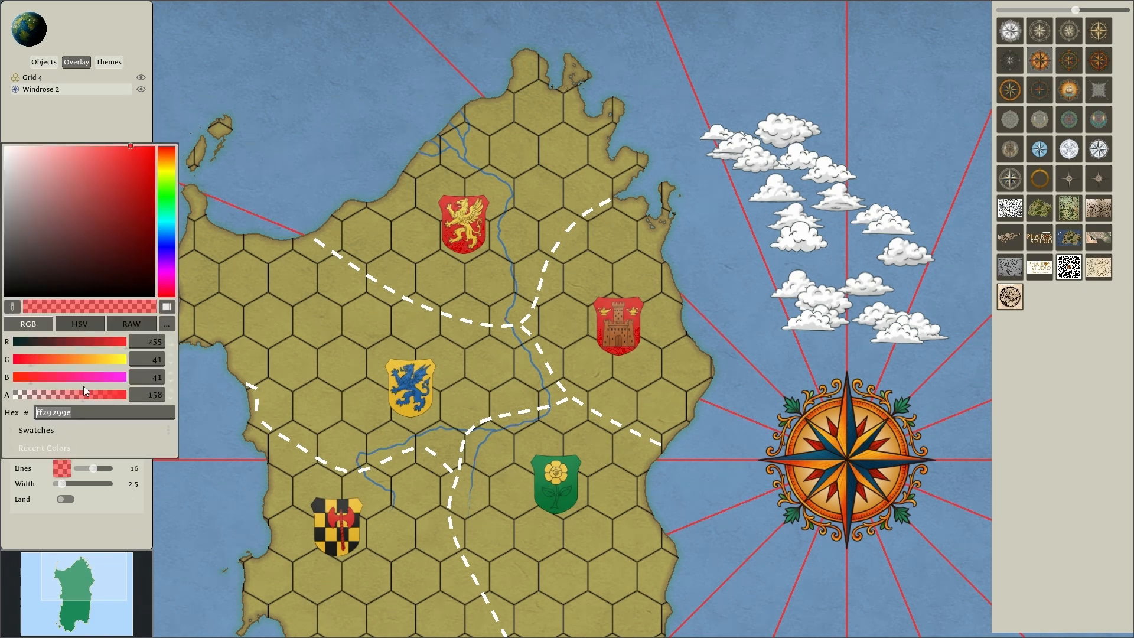
pyautogui.moveTo(70, 265); pyautogui.dragTo(59, 297)
pyautogui.click(97, 534)
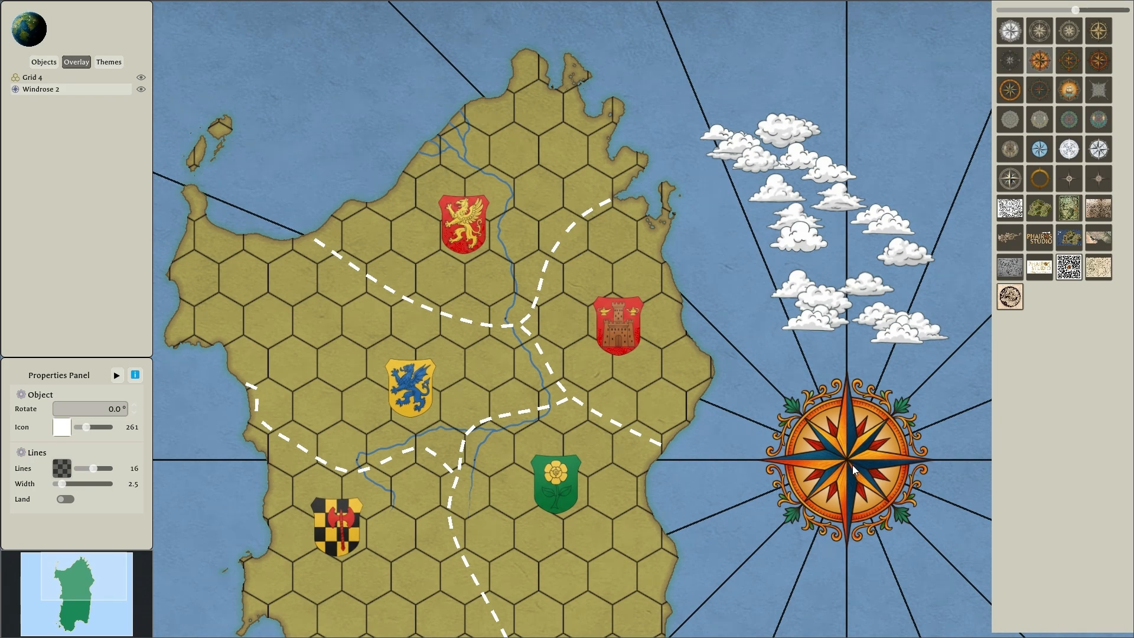
# Examine the custom windrose images in the Path & Windrose library and return to the map.
pyautogui.moveTo(910, 467); pyautogui.dragTo(703, 388)
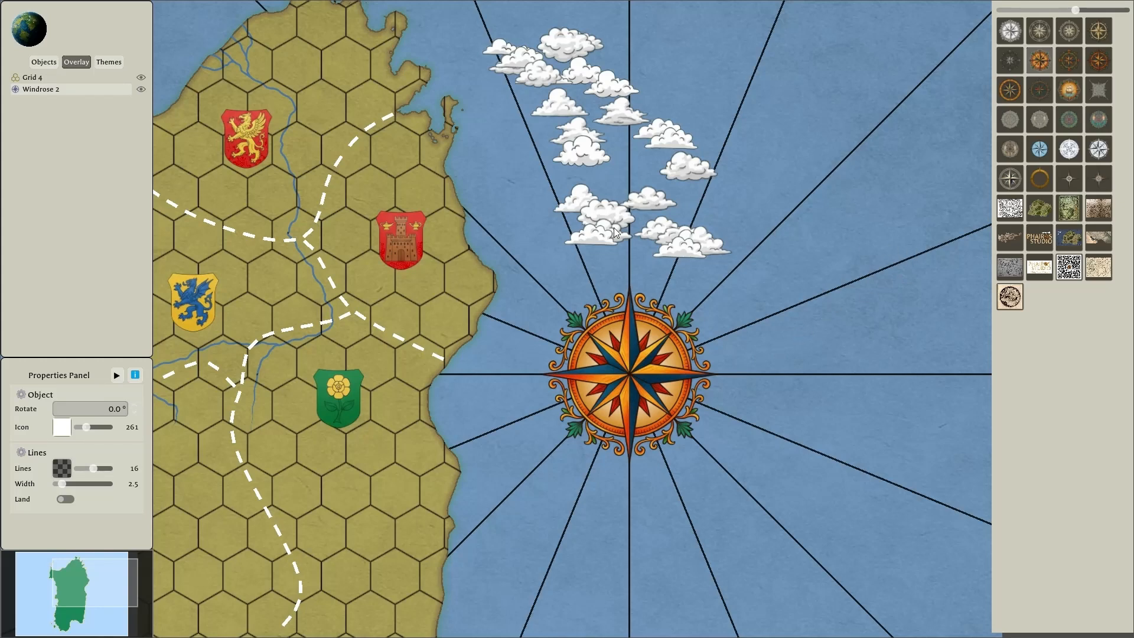
pyautogui.click(33, 34)
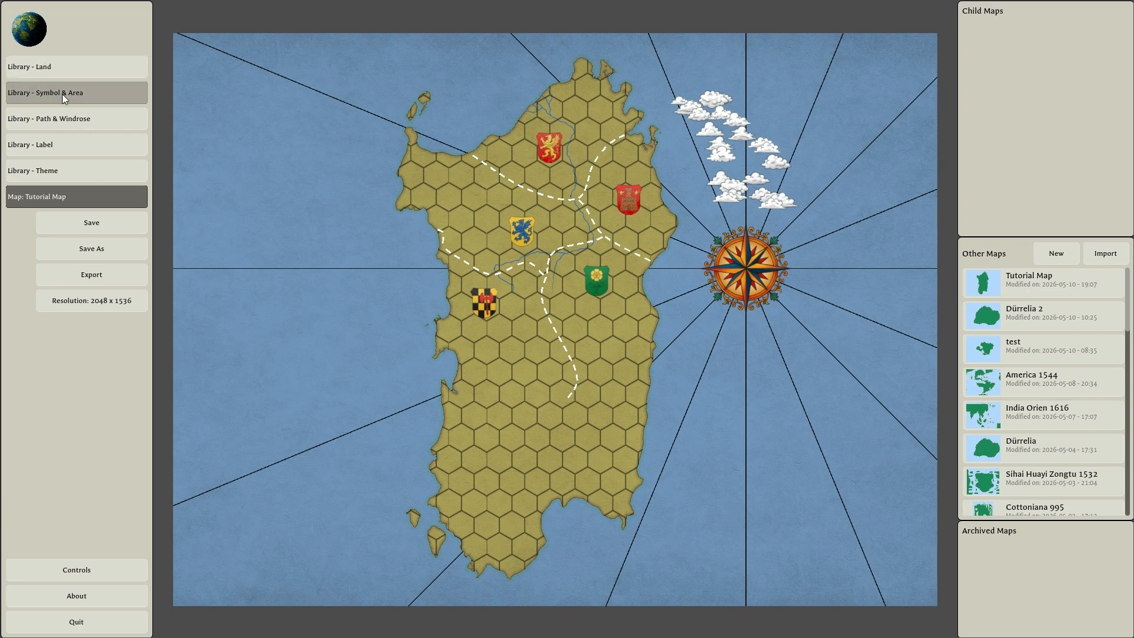
pyautogui.click(58, 121)
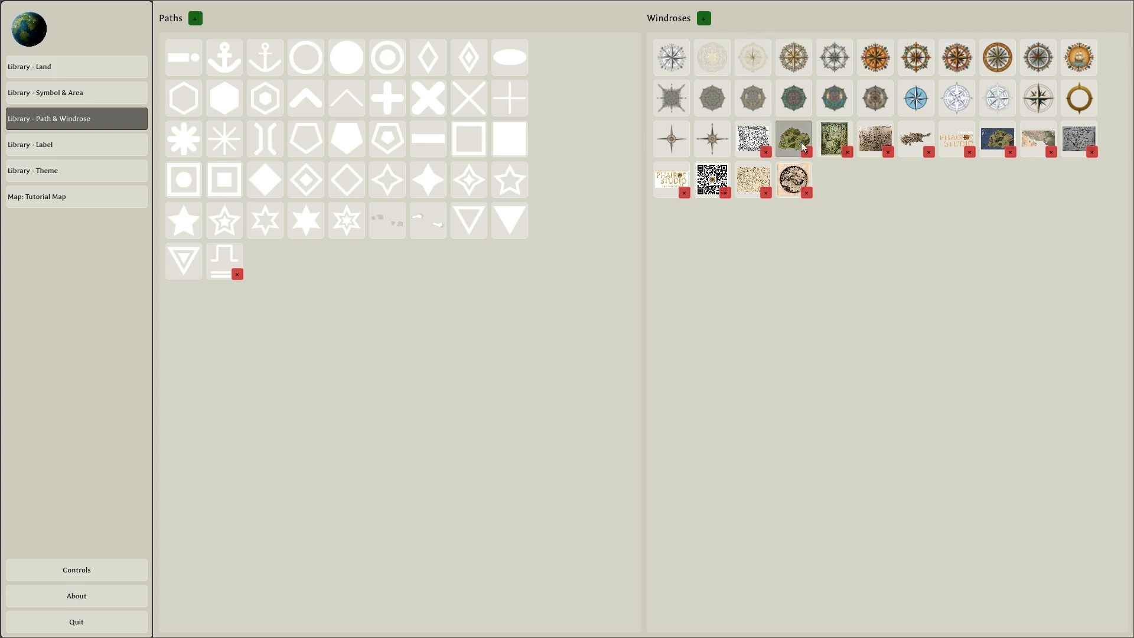
pyautogui.click(44, 33)
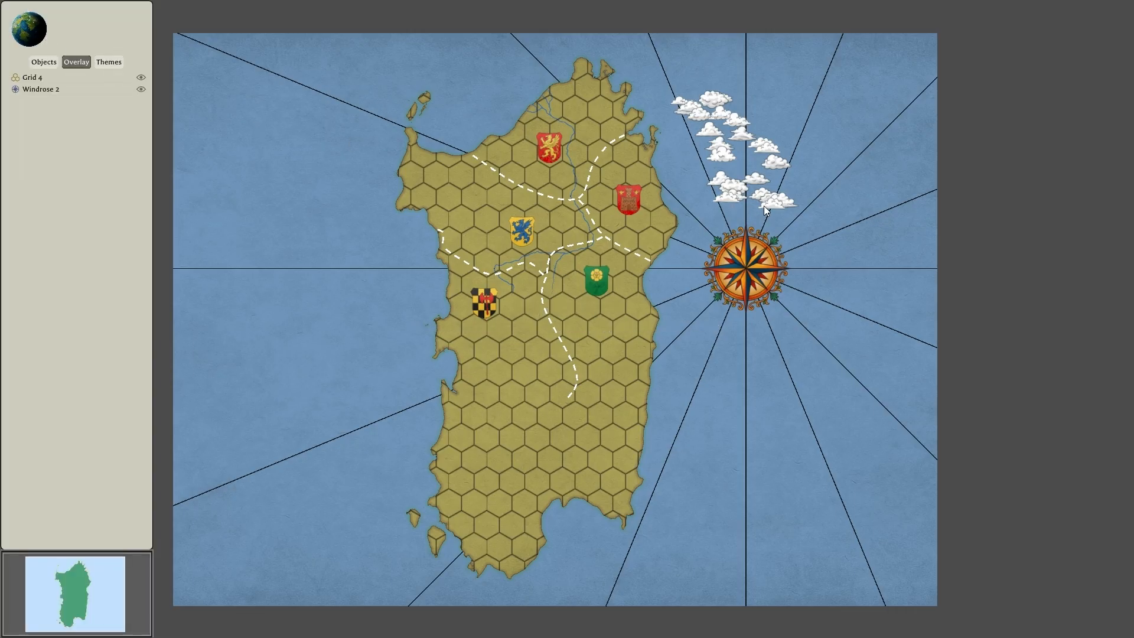
# Replace the selected windrose's icon with the custom image of the green and red antique map.
pyautogui.scroll(5, 763, 205)
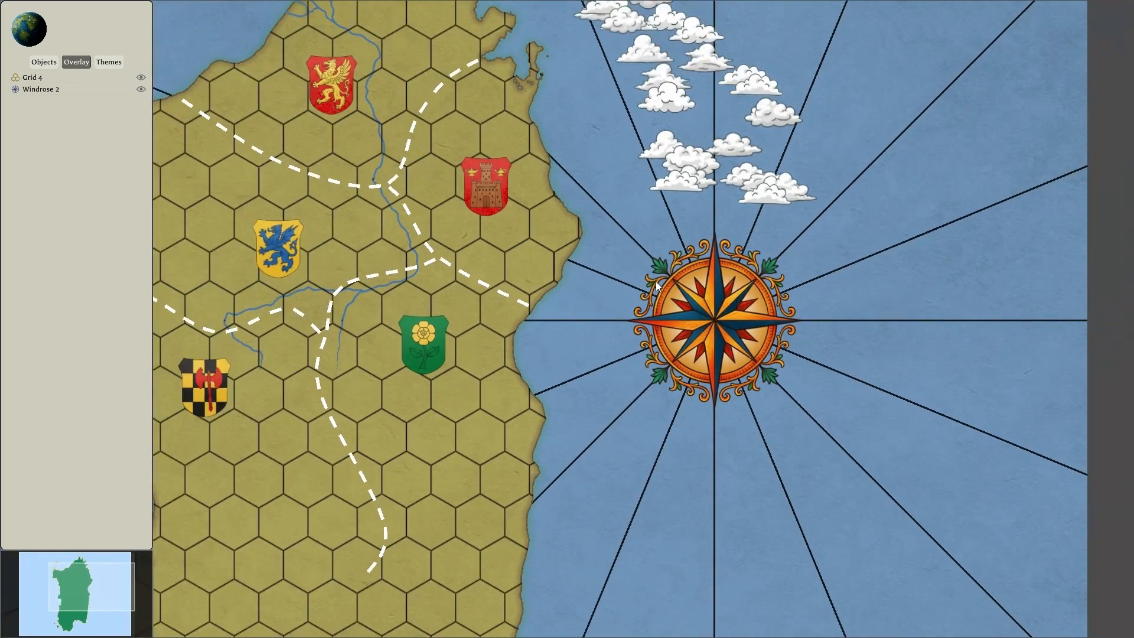
pyautogui.click(655, 281)
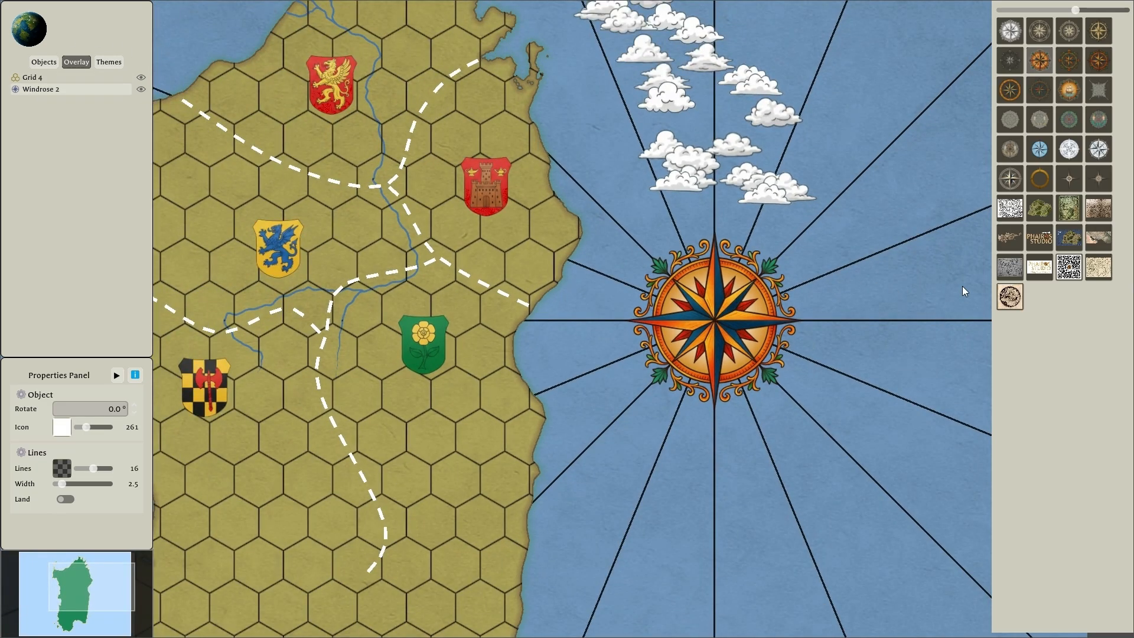
pyautogui.click(1009, 239)
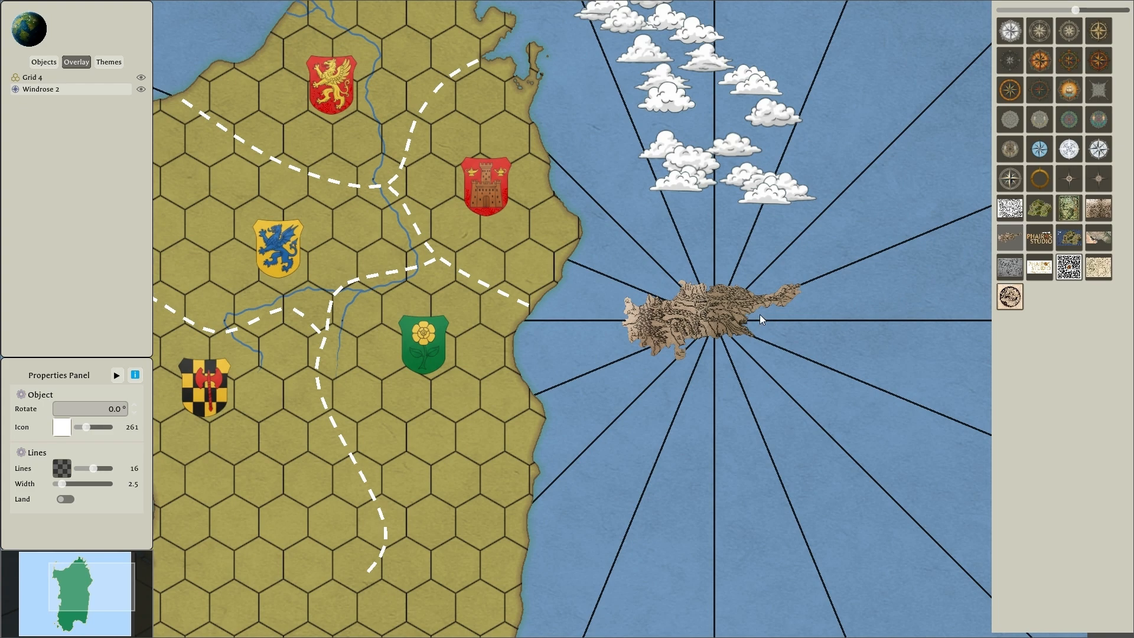
pyautogui.click(1070, 209)
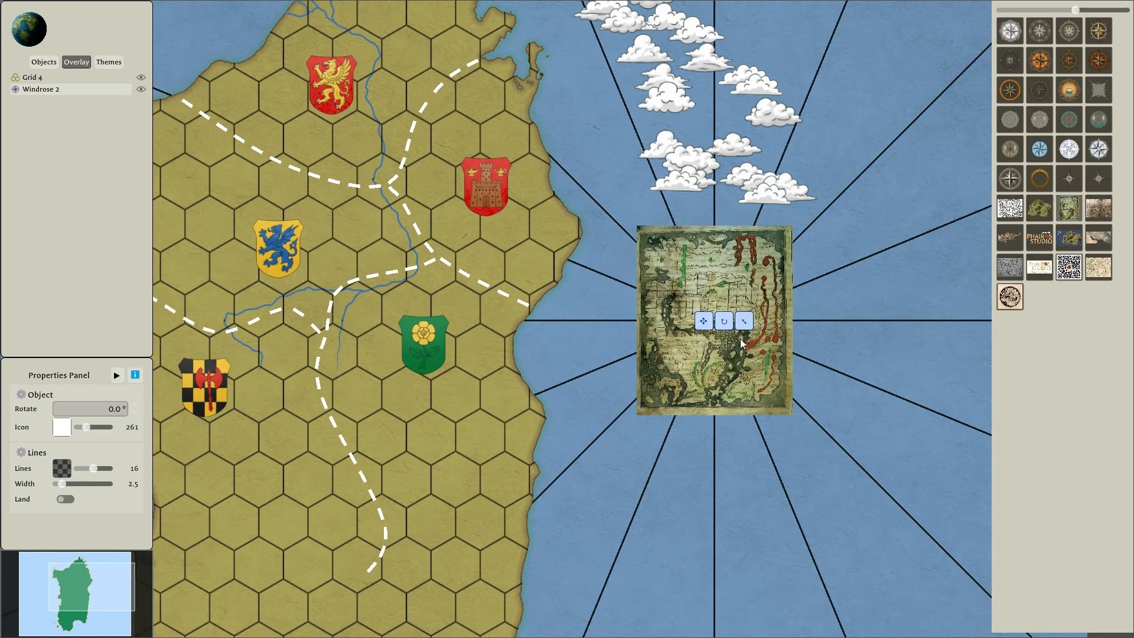
# Enlarge the antique map image to size 573 and move it into the open sea below the clouds.
pyautogui.moveTo(719, 325); pyautogui.dragTo(898, 534)
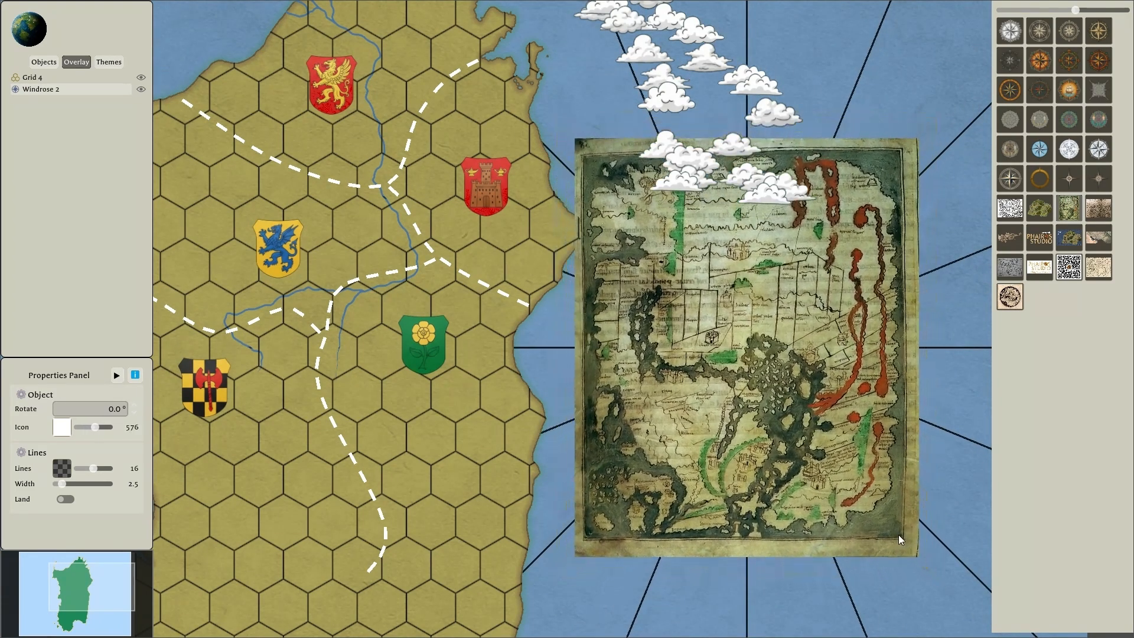
pyautogui.moveTo(742, 343); pyautogui.dragTo(821, 402)
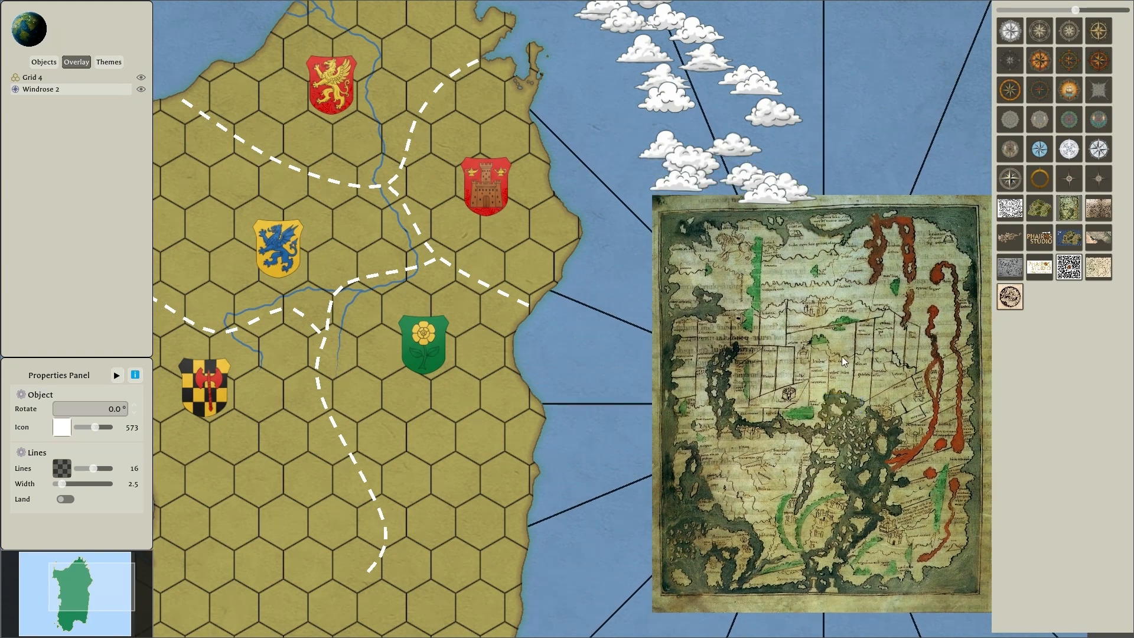
pyautogui.moveTo(853, 322); pyautogui.dragTo(742, 215)
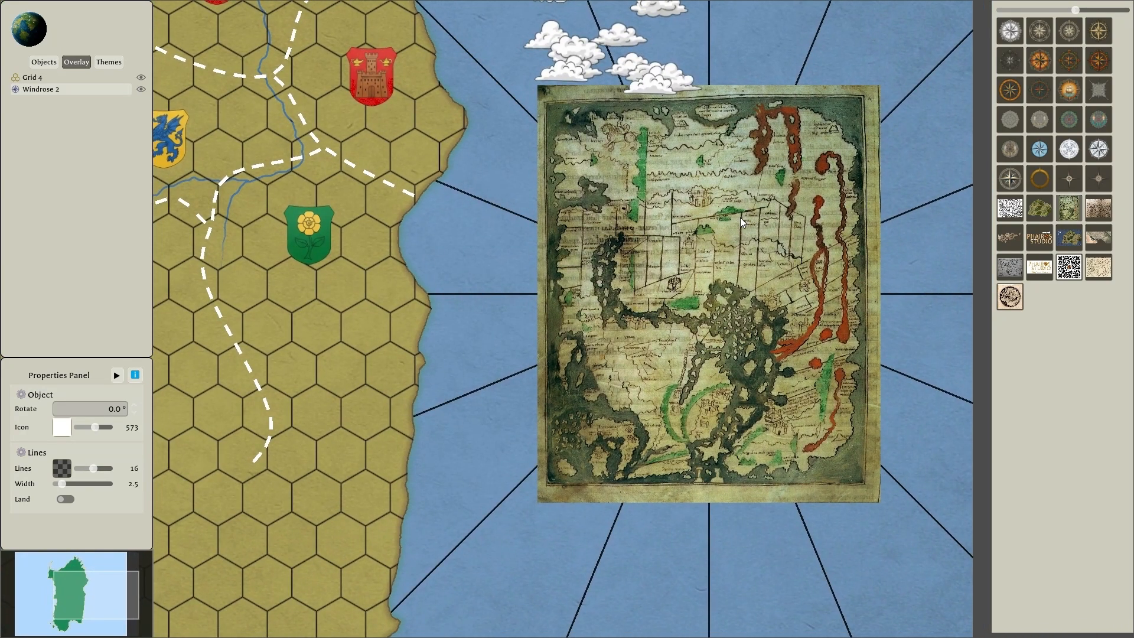
pyautogui.click(685, 254)
pyautogui.moveTo(696, 301); pyautogui.dragTo(696, 352)
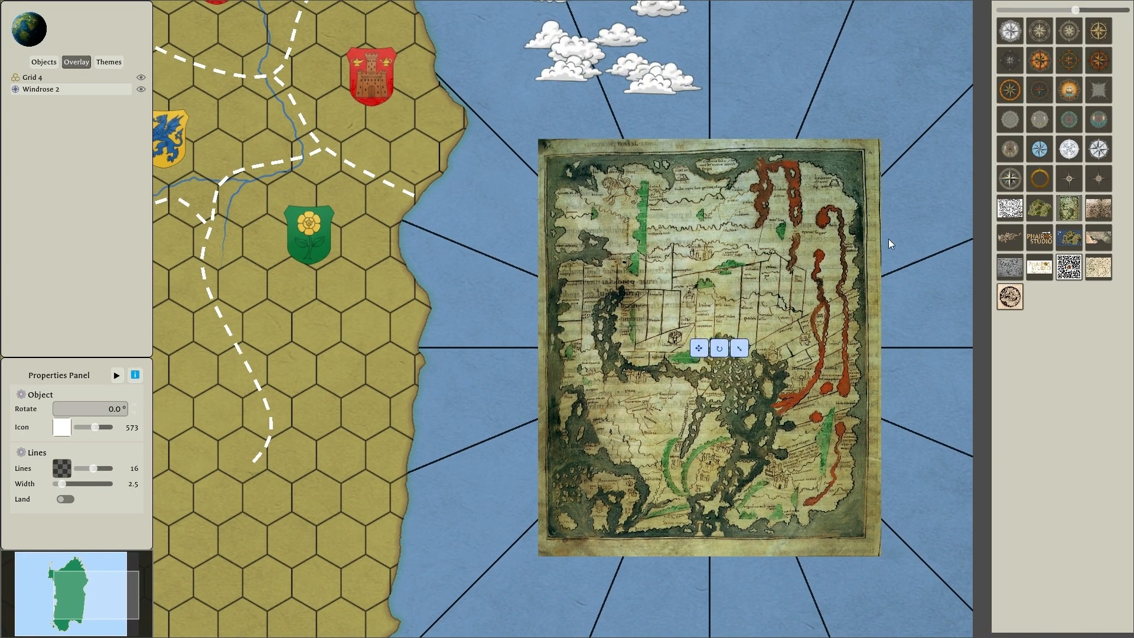
# Paint a small patch of land on Land Mass 1 with the Spiky brush beneath the antique map image.
pyautogui.click(909, 229)
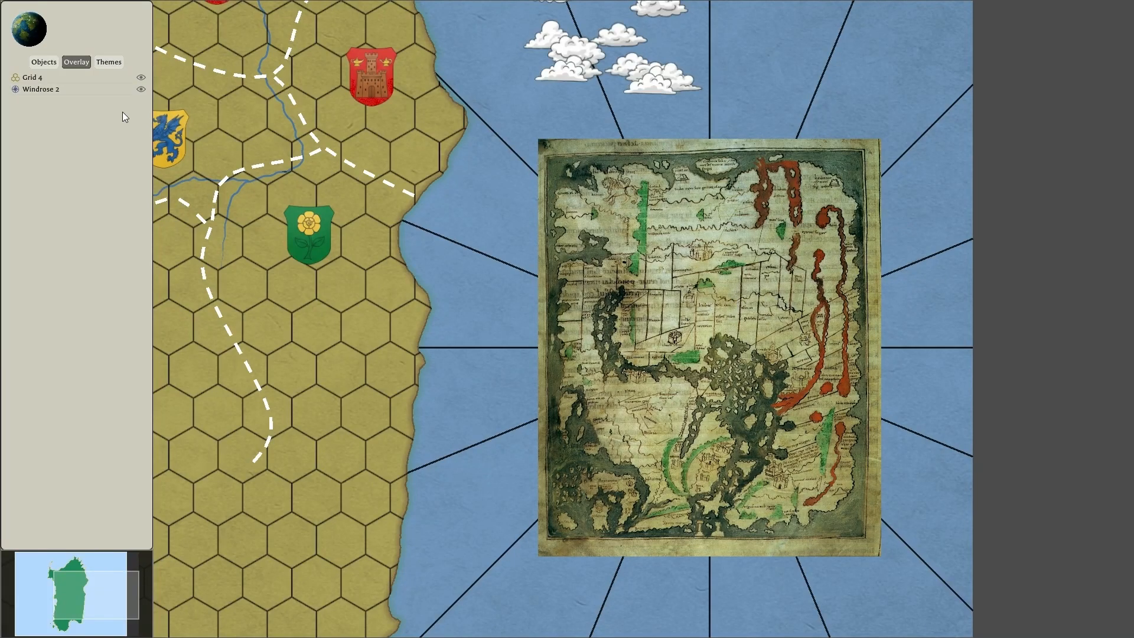
pyautogui.click(51, 65)
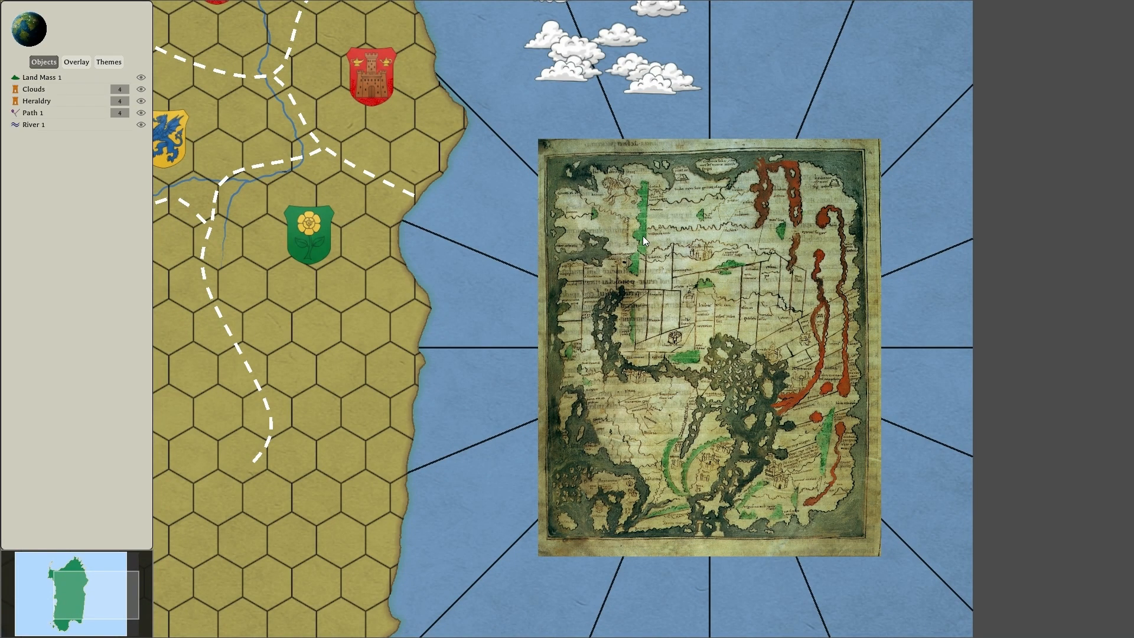
pyautogui.click(48, 76)
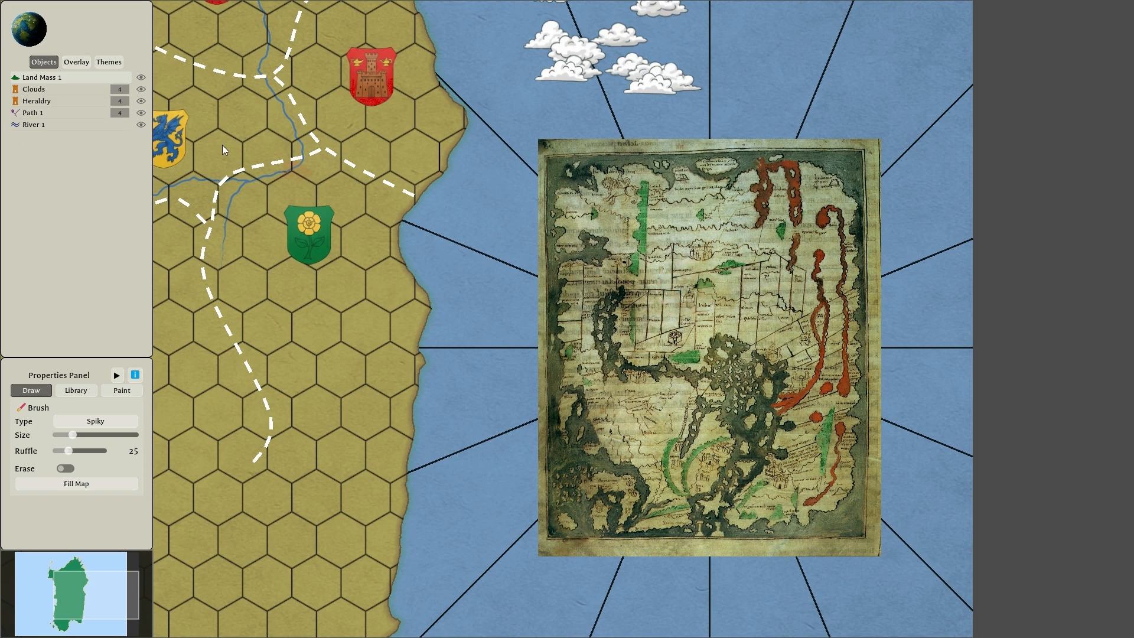
# Make the icon of Windrose 2 semi-transparent and set its number of lines to 0.
pyautogui.click(79, 62)
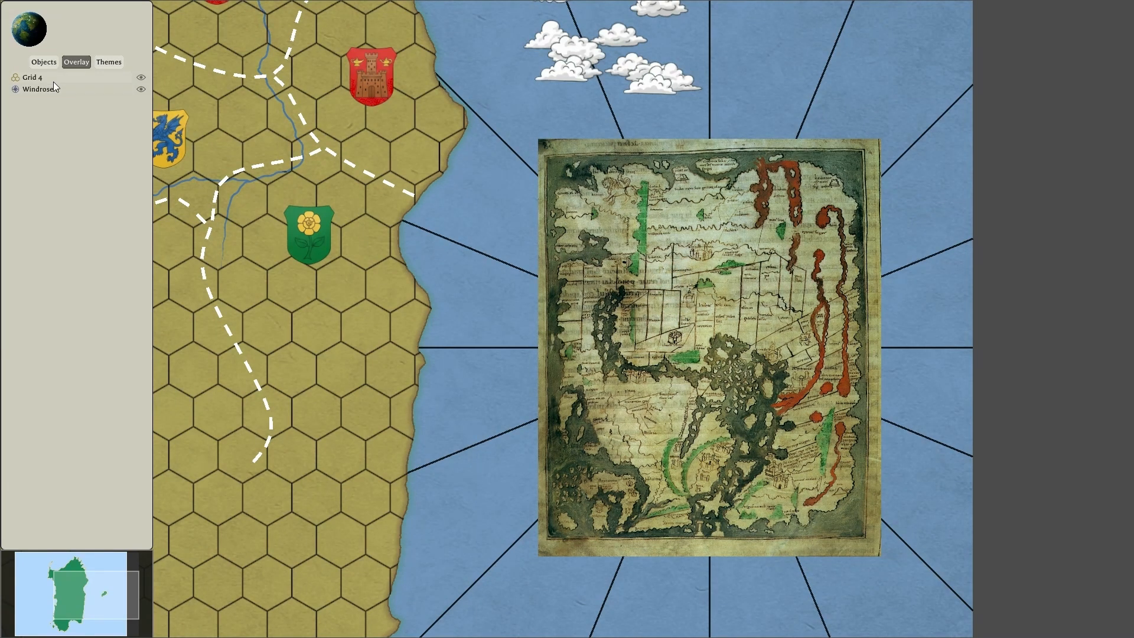
pyautogui.click(54, 90)
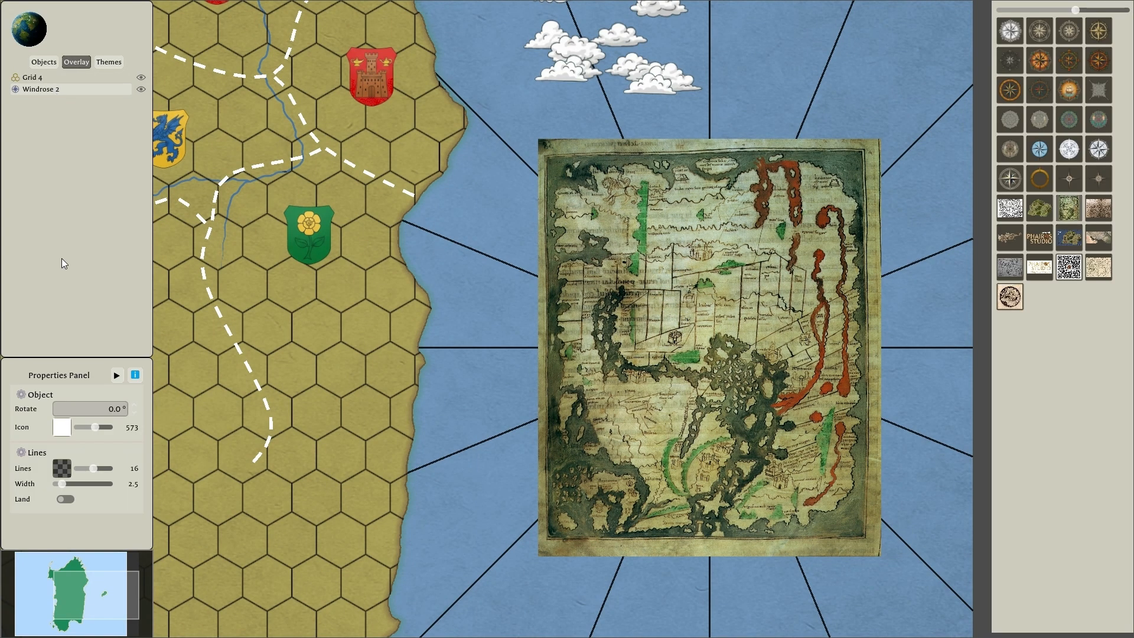
pyautogui.click(62, 428)
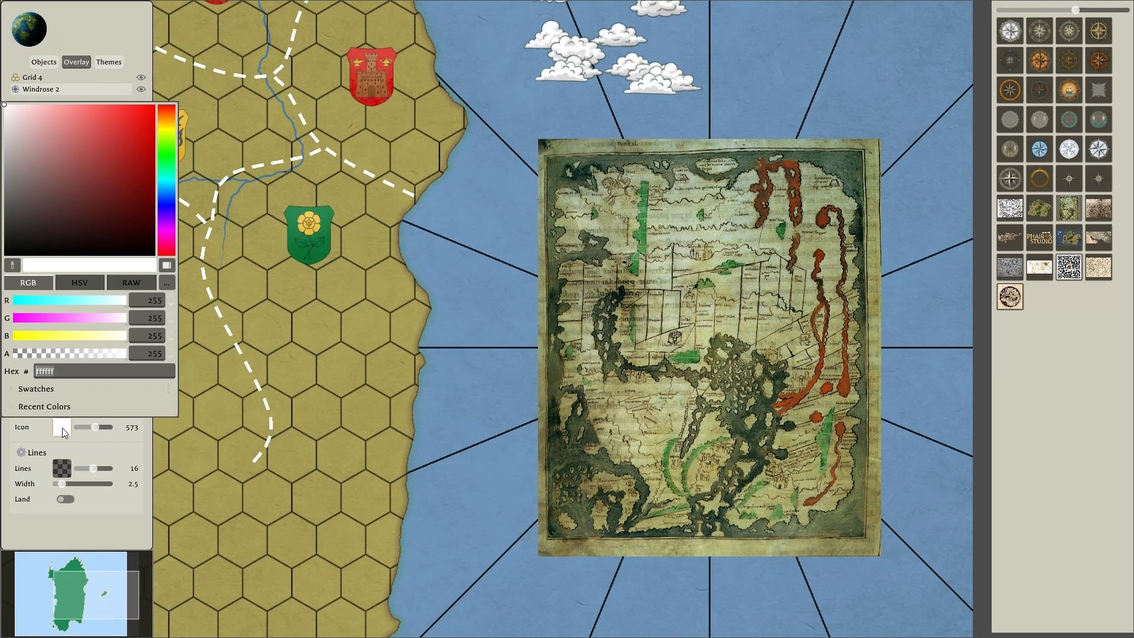
pyautogui.moveTo(112, 352); pyautogui.dragTo(56, 352)
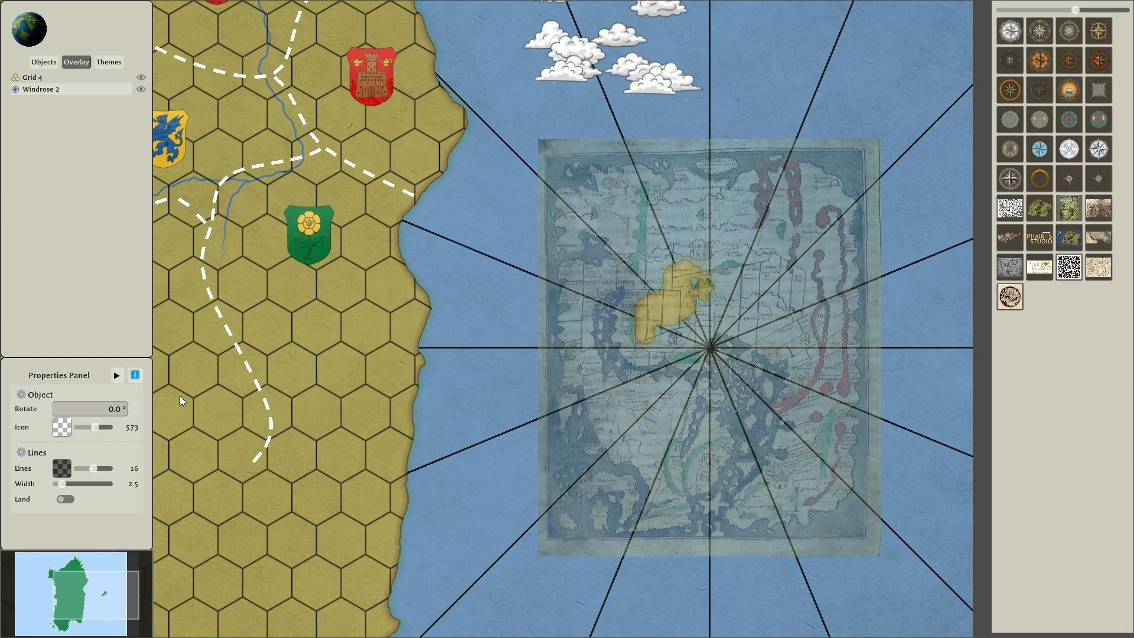
pyautogui.moveTo(93, 469); pyautogui.dragTo(73, 472)
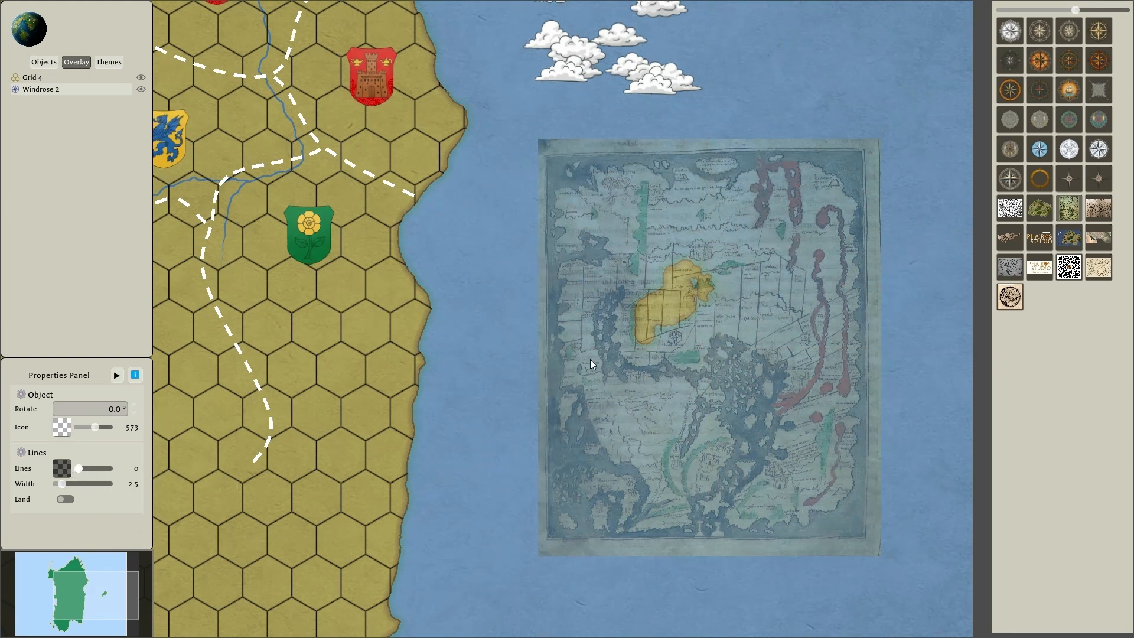
# Extend the small island on Land Mass 1 down towards its lower left with the Spiky brush, drawing over the semi-transparent antique map.
pyautogui.click(44, 61)
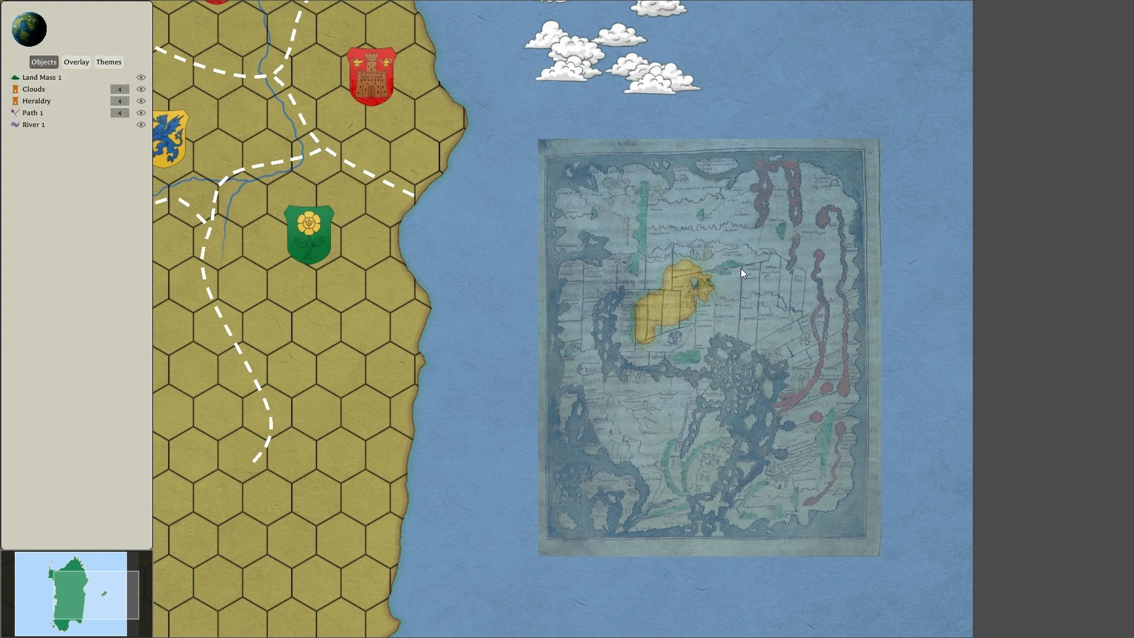
pyautogui.click(85, 76)
pyautogui.scroll(5, 706, 324)
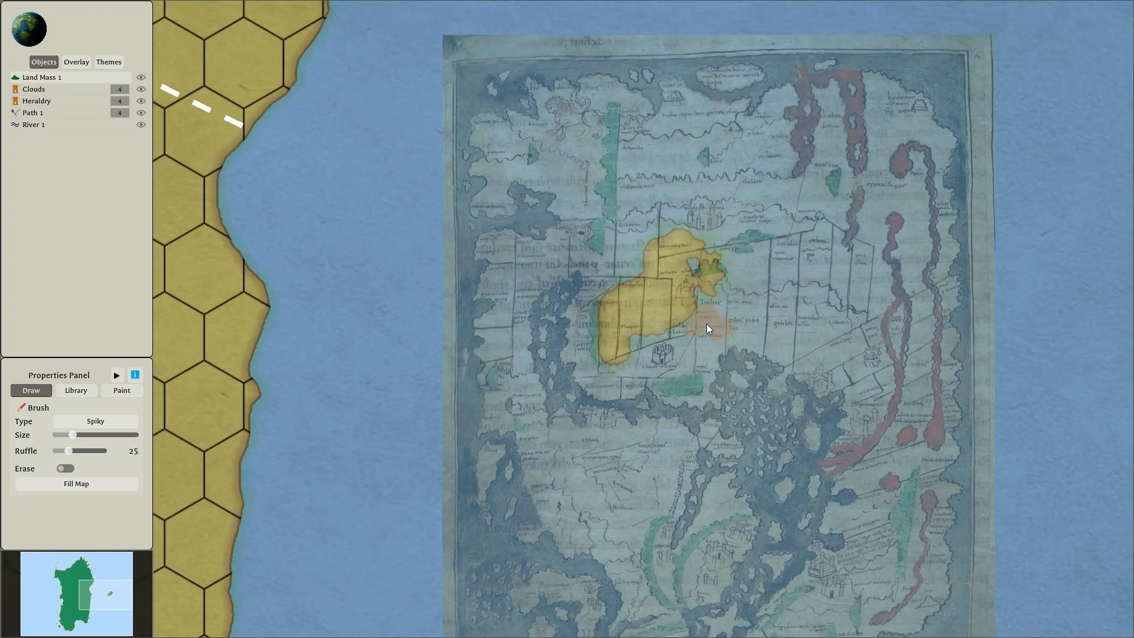
pyautogui.moveTo(678, 320)
pyautogui.mouseDown()
pyautogui.moveTo(661, 367)
pyautogui.moveTo(588, 394)
pyautogui.mouseUp()
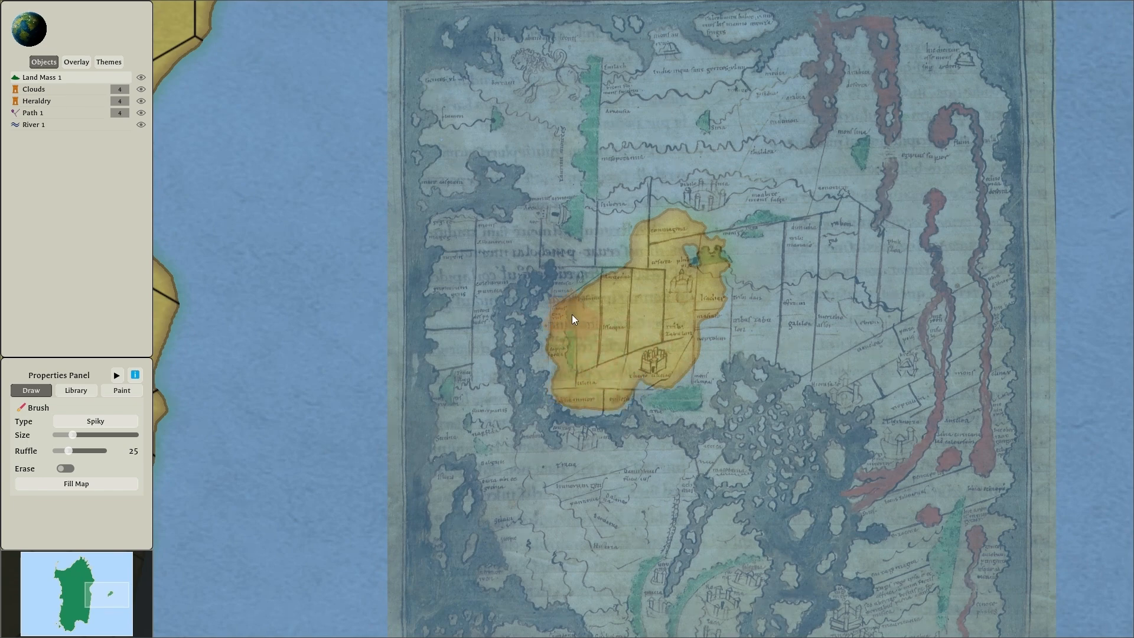